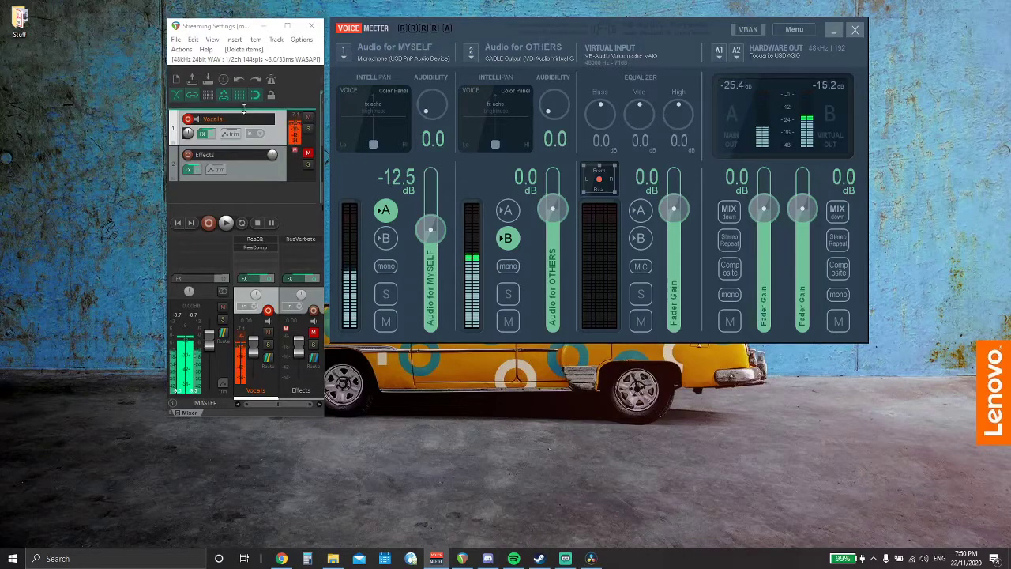
- Bring up VoiceMeeter, then briefly show Discord's voice settings and the Streamlabs OBS mixer
click(368, 24)
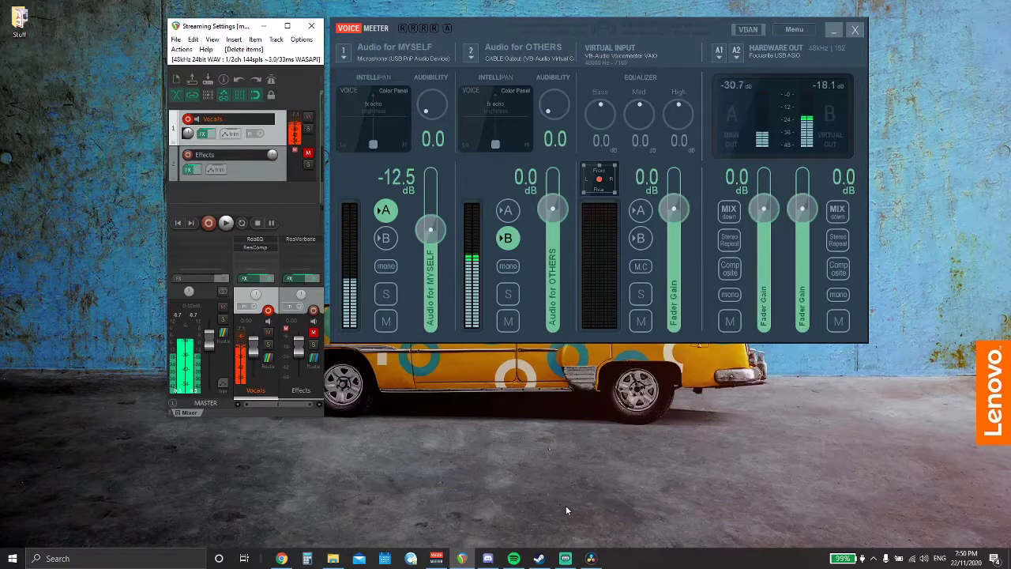
click(489, 558)
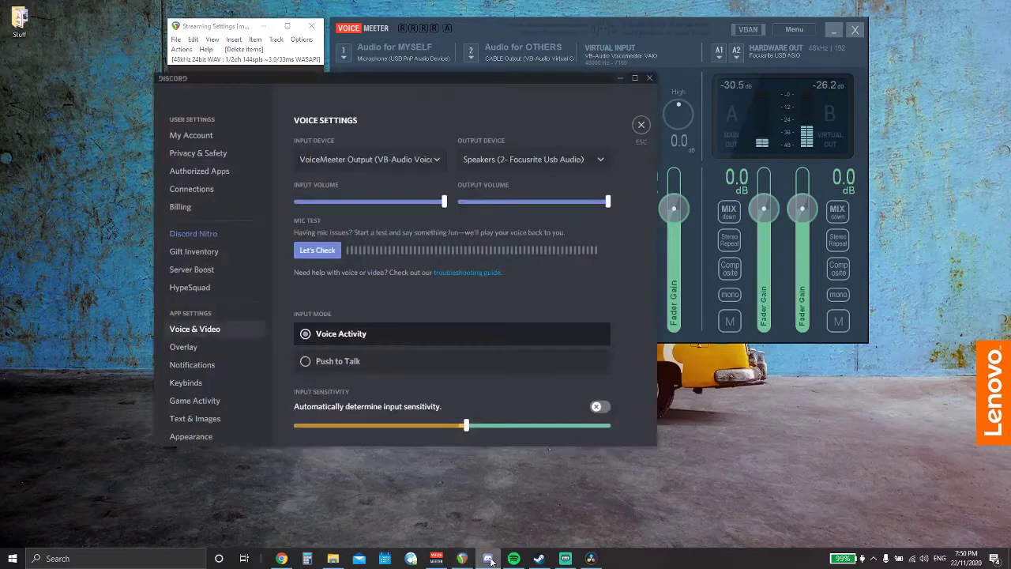
click(490, 559)
click(564, 559)
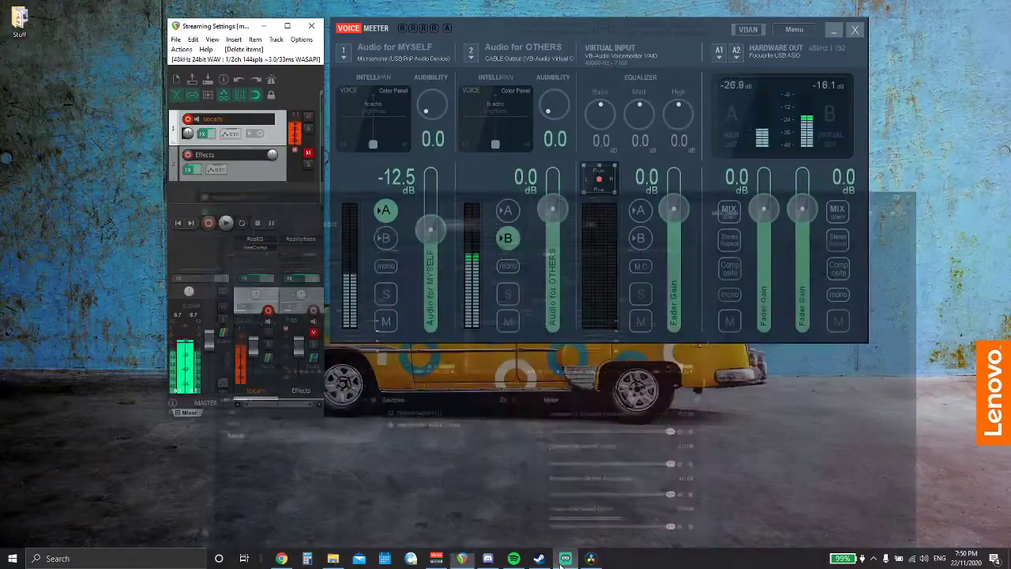
click(565, 559)
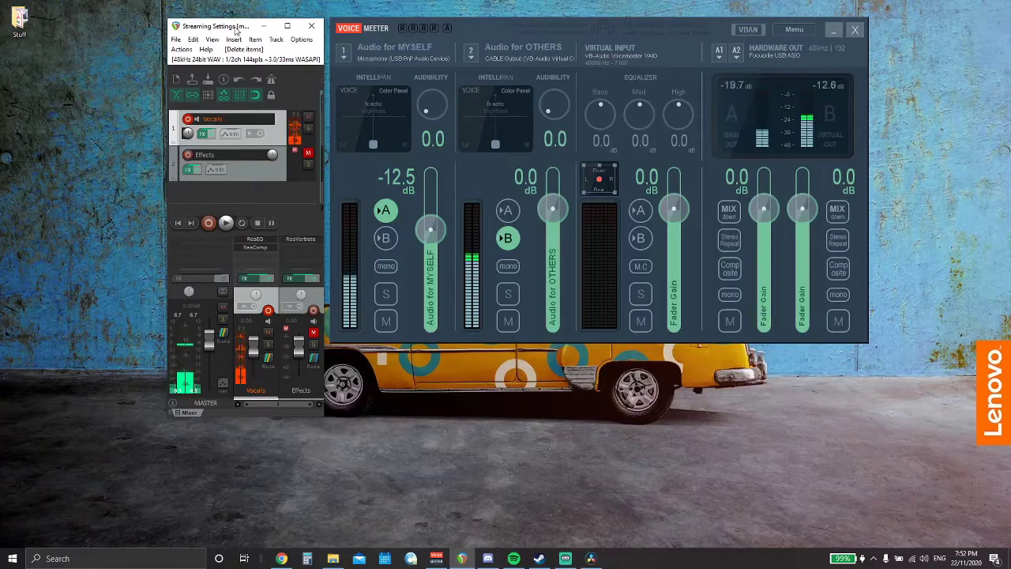
- In REAPER's device preferences, keep USB PnP microphone as input and CABLE Input as output
key(ctrl+p)
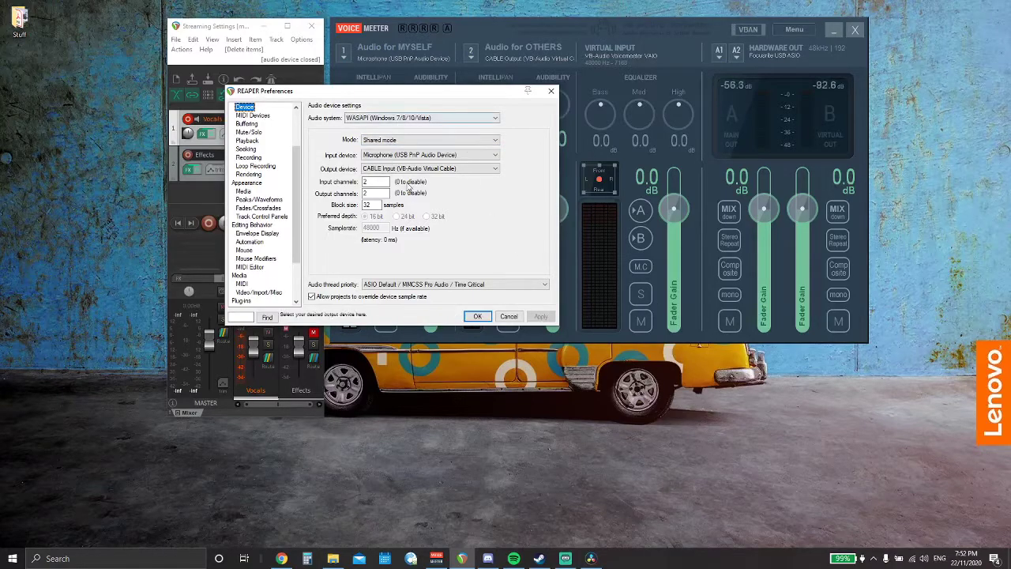
click(421, 156)
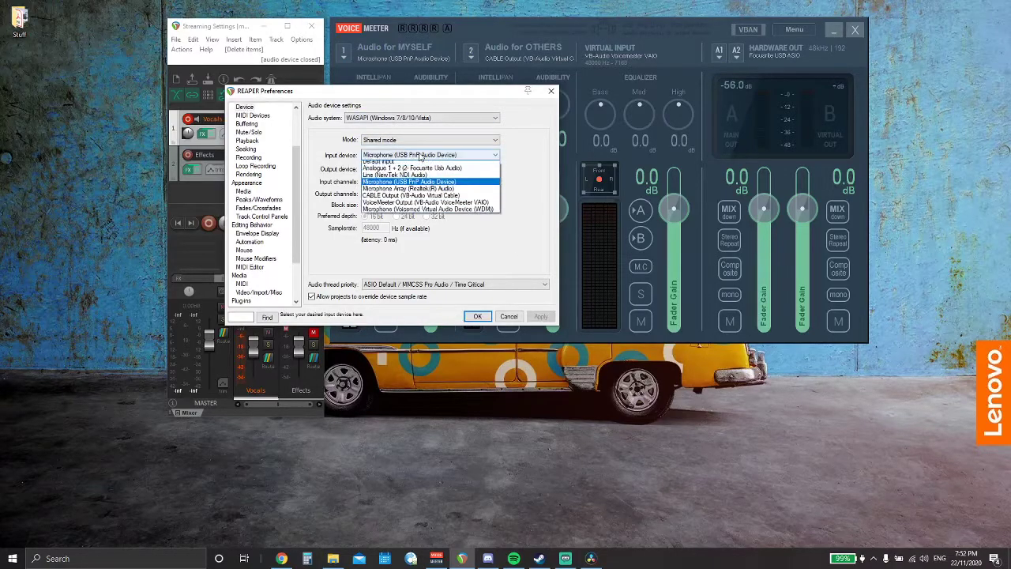
click(418, 155)
click(463, 169)
click(419, 176)
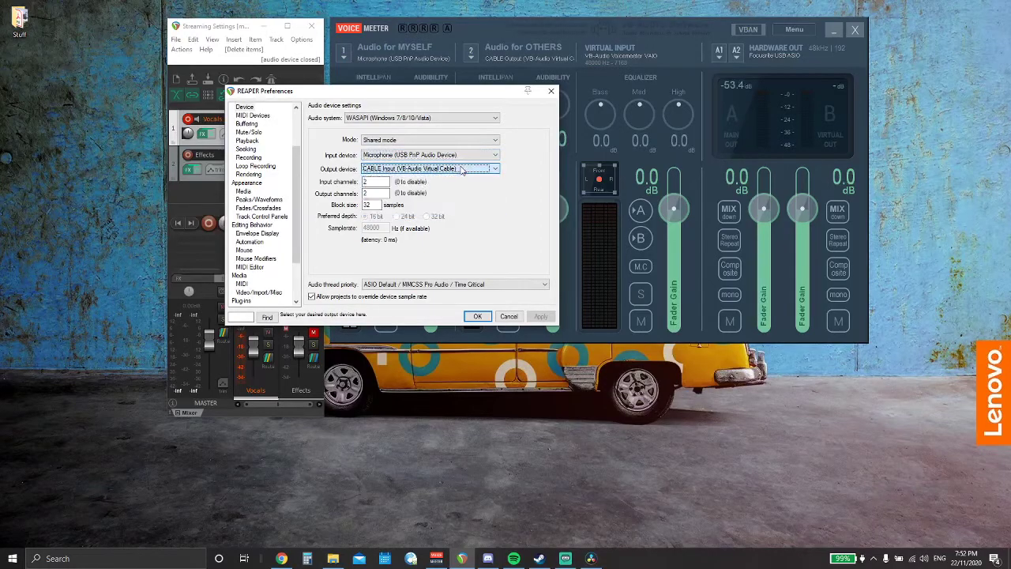
click(478, 317)
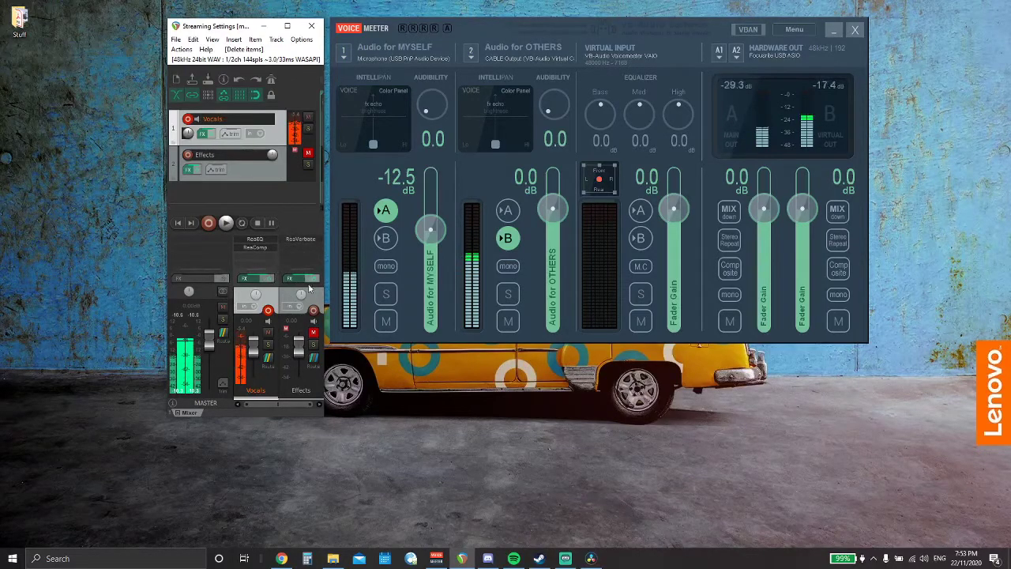
- Lower the Effects fader, toggle its mute, then bypass and open the Vocals FX chain
drag(300, 338, 305, 338)
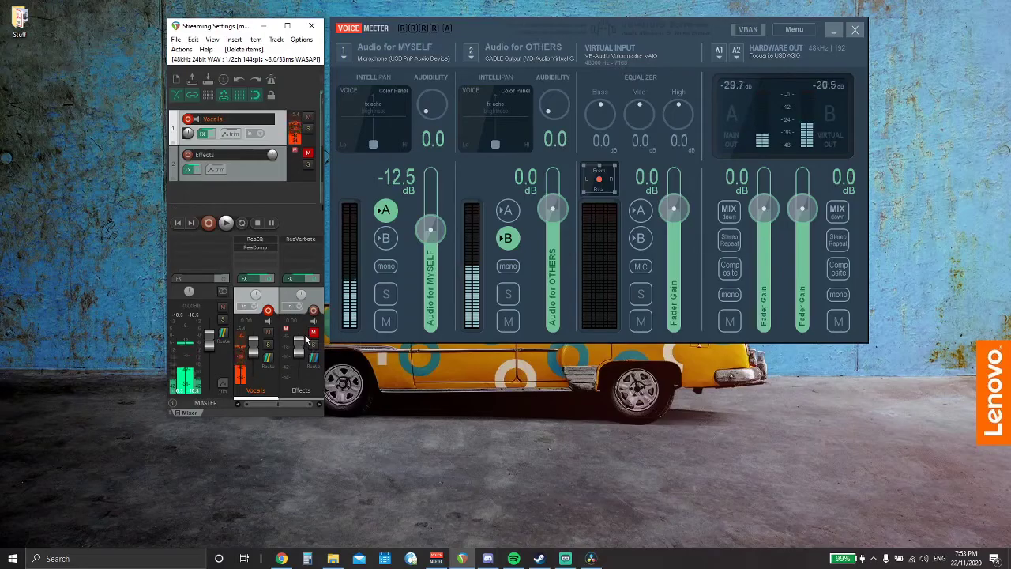
click(313, 333)
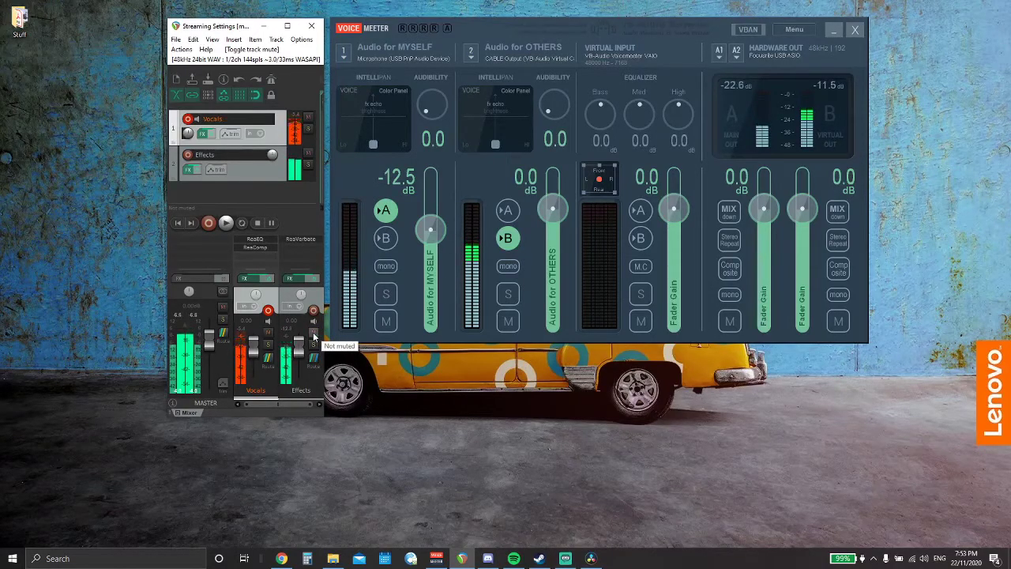
click(313, 338)
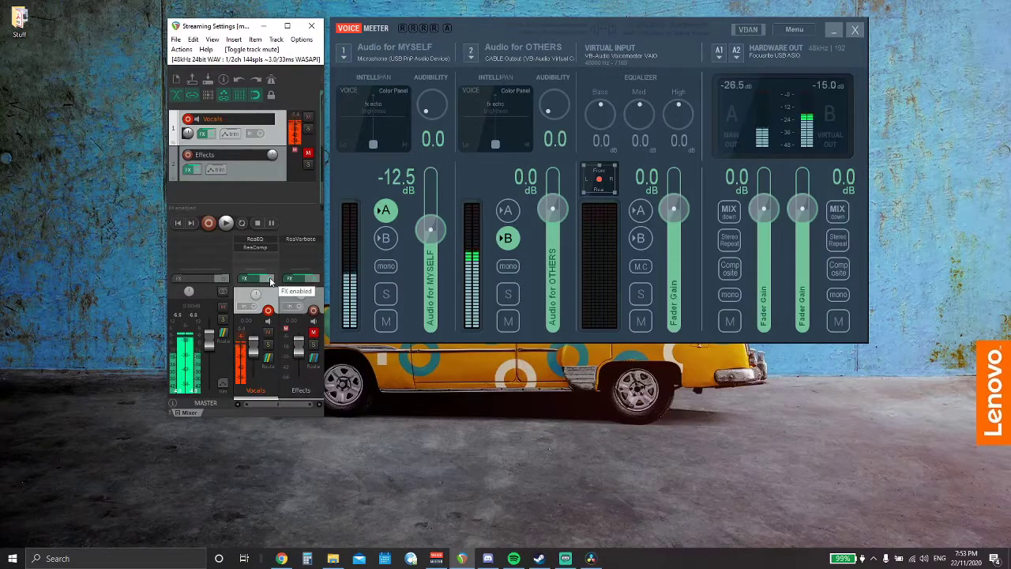
click(269, 279)
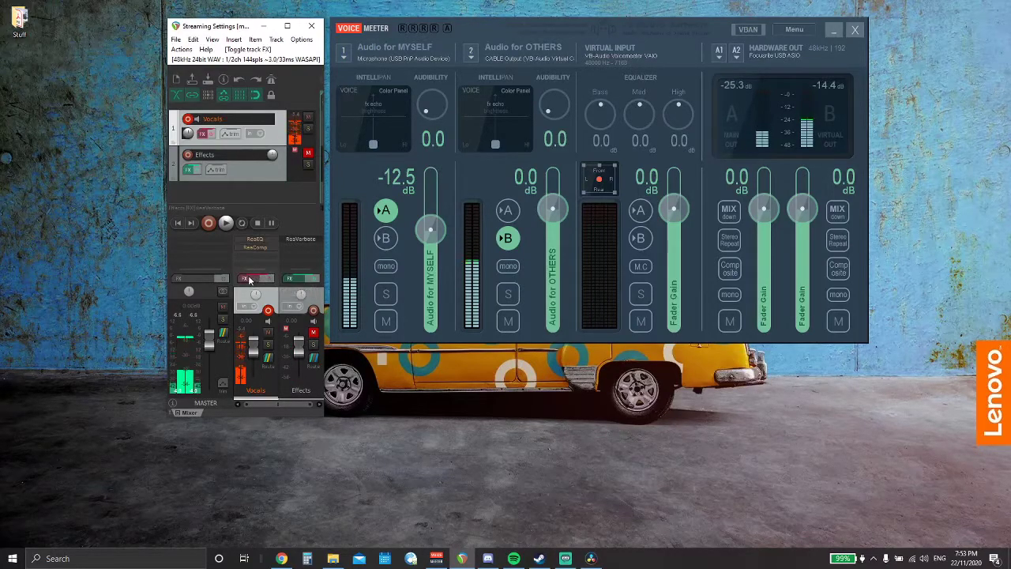
click(254, 279)
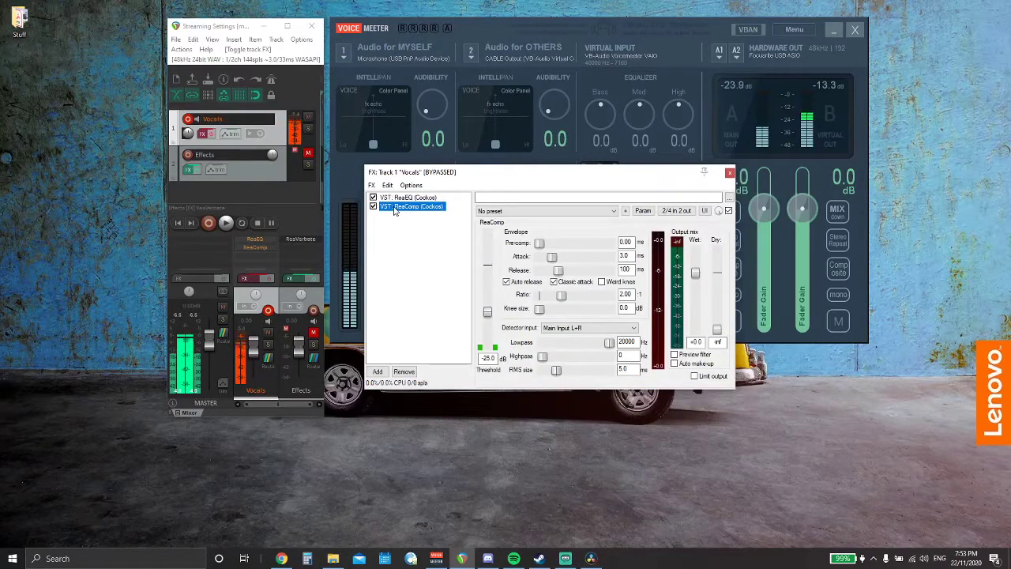
- Re-enable the Vocals ReaEQ and ReaComp chain and close the FX: Track 1 "Vocals" window
click(268, 278)
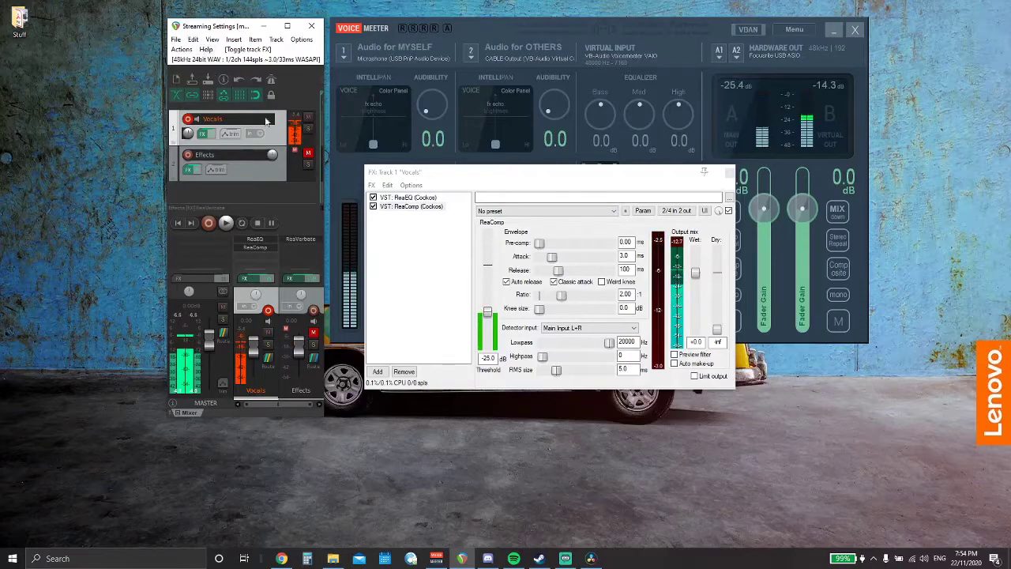
click(729, 172)
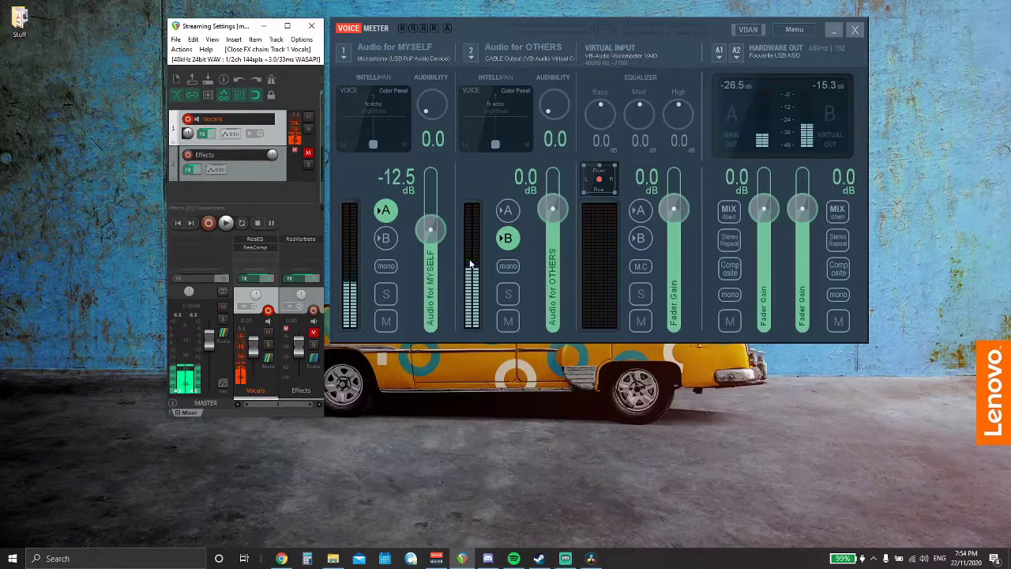
click(509, 215)
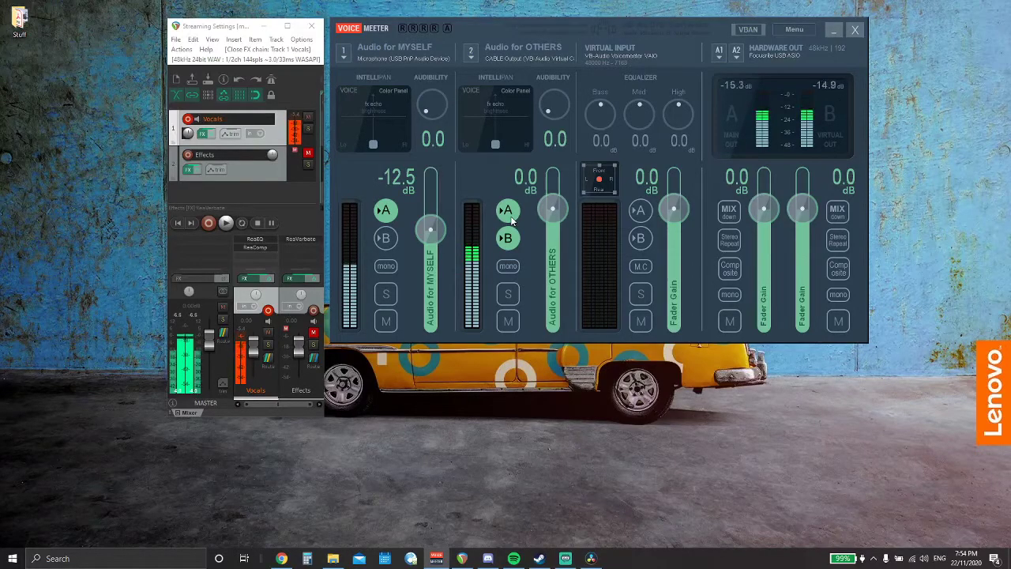
click(510, 216)
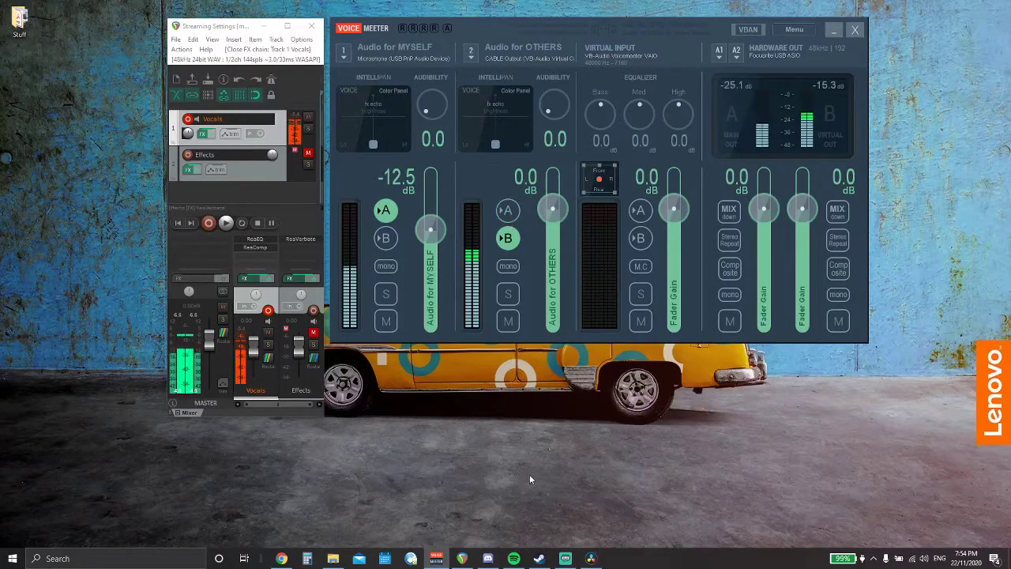
- Open Discord's Voice & Video settings showing VoiceMeeter Output as the input device
mouse_move(480, 560)
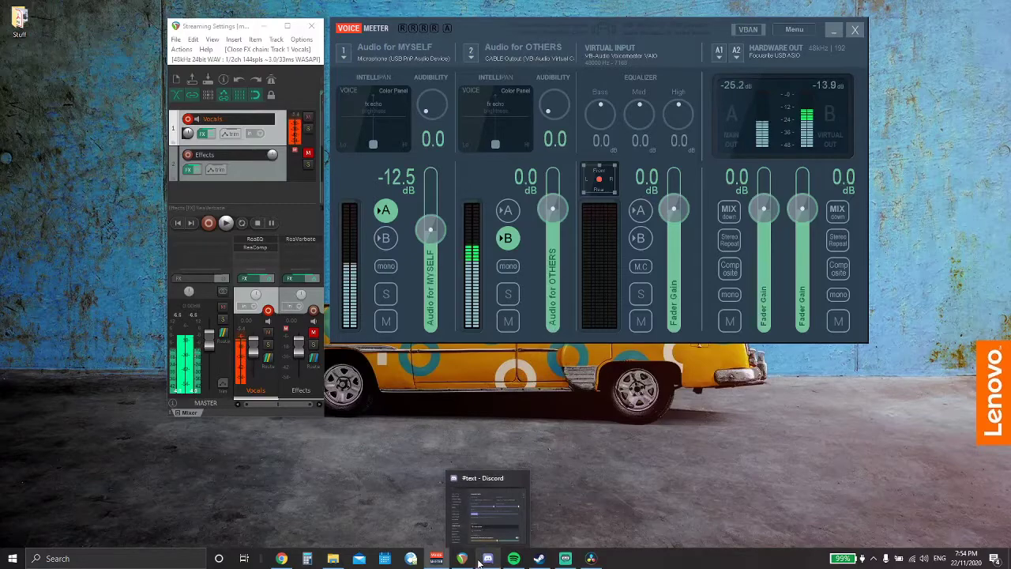
click(485, 509)
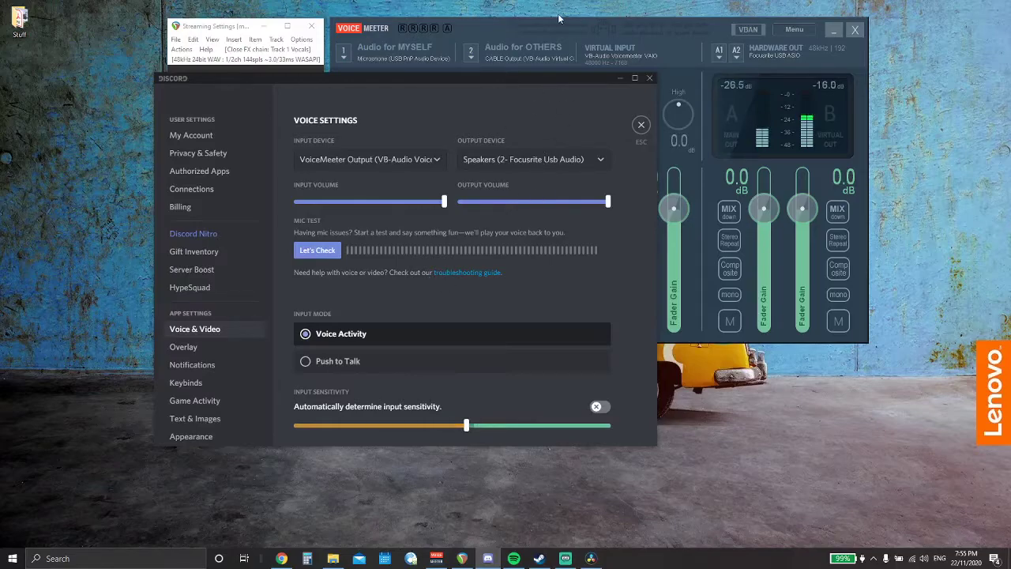
- Hide Discord, check the Voicemeeter Virtual Output meter in Streamlabs OBS, then minimize it
click(620, 78)
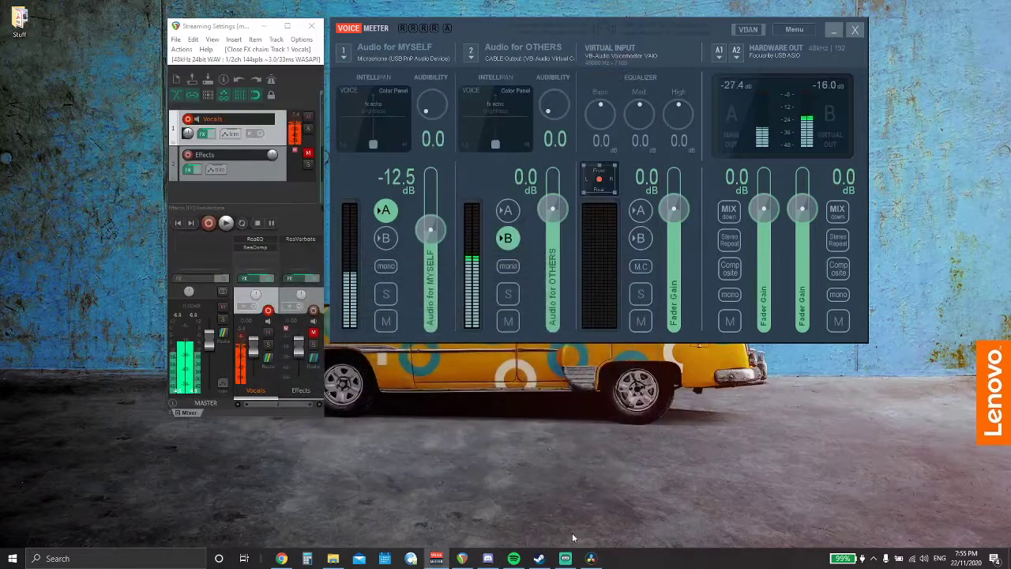
click(565, 558)
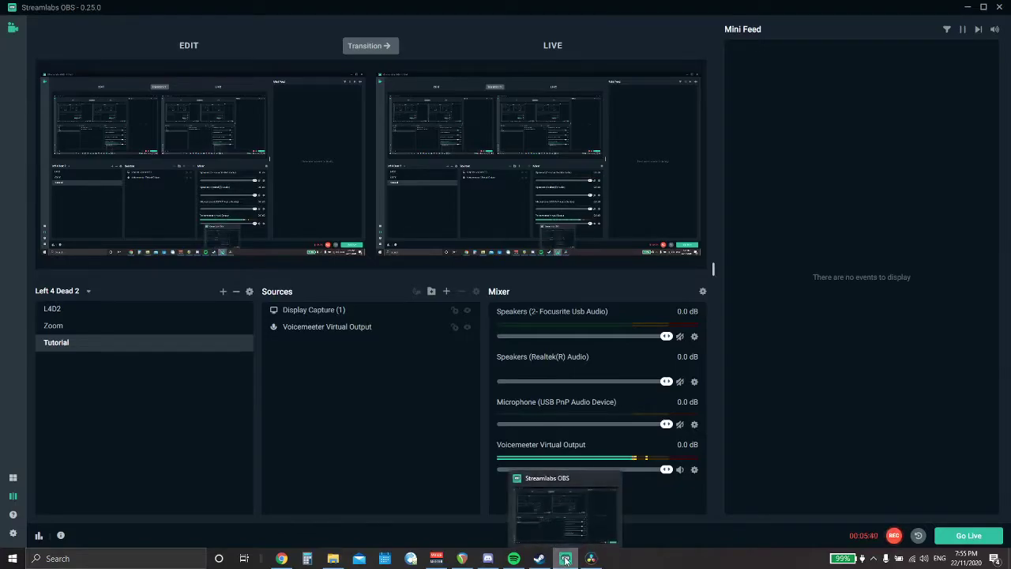
click(565, 559)
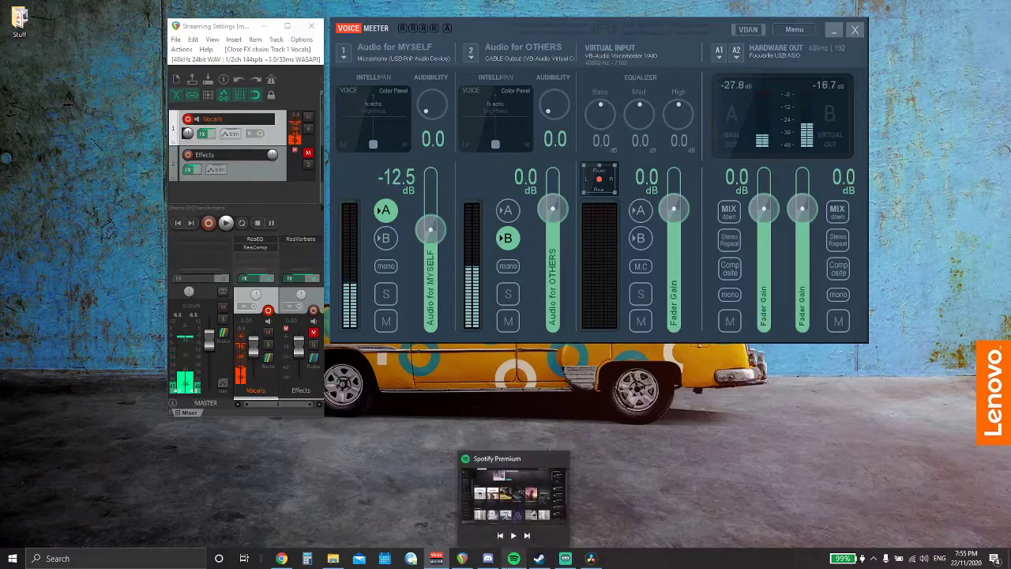
- Set Windows playback to CABLE Input (VB-Audio Virtual Cable) and play 'Wouldn't Mean A Thing' in Spotify
click(513, 558)
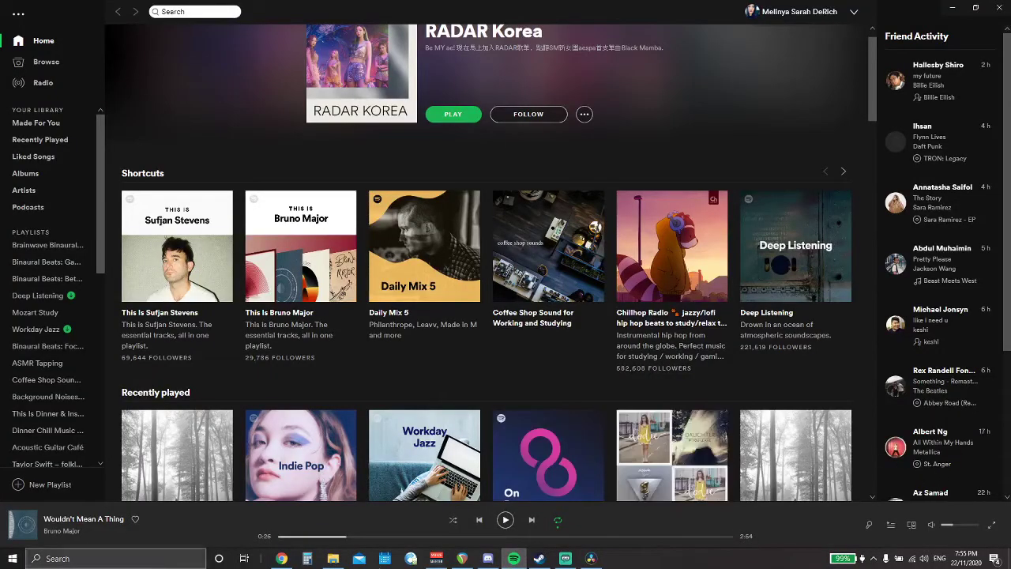
click(926, 559)
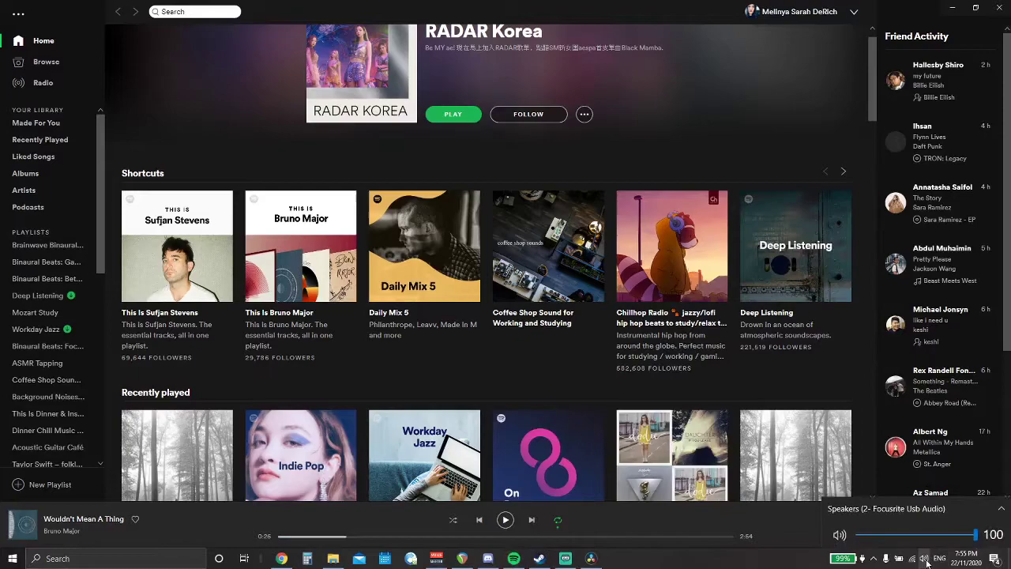
click(877, 507)
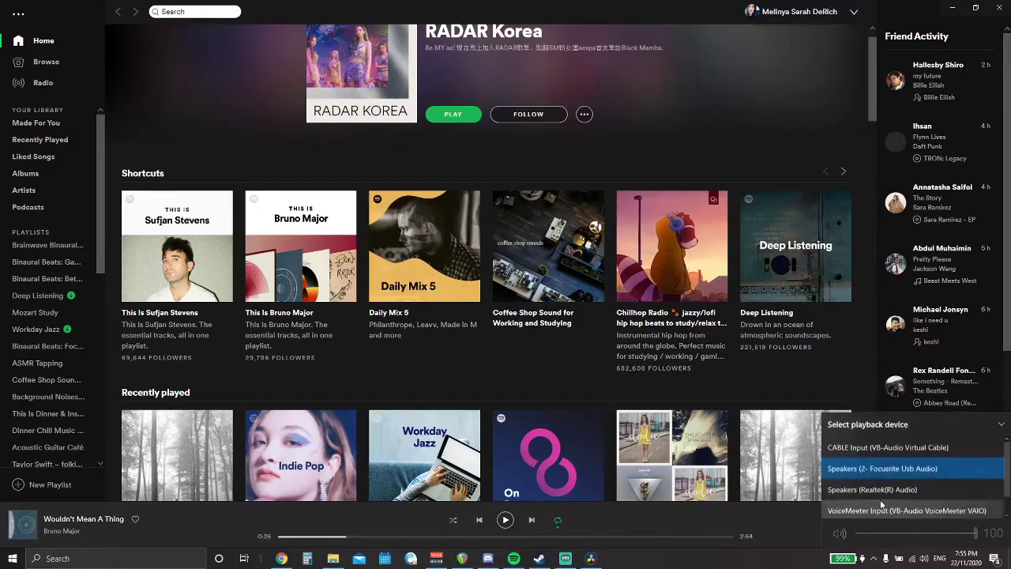
click(906, 447)
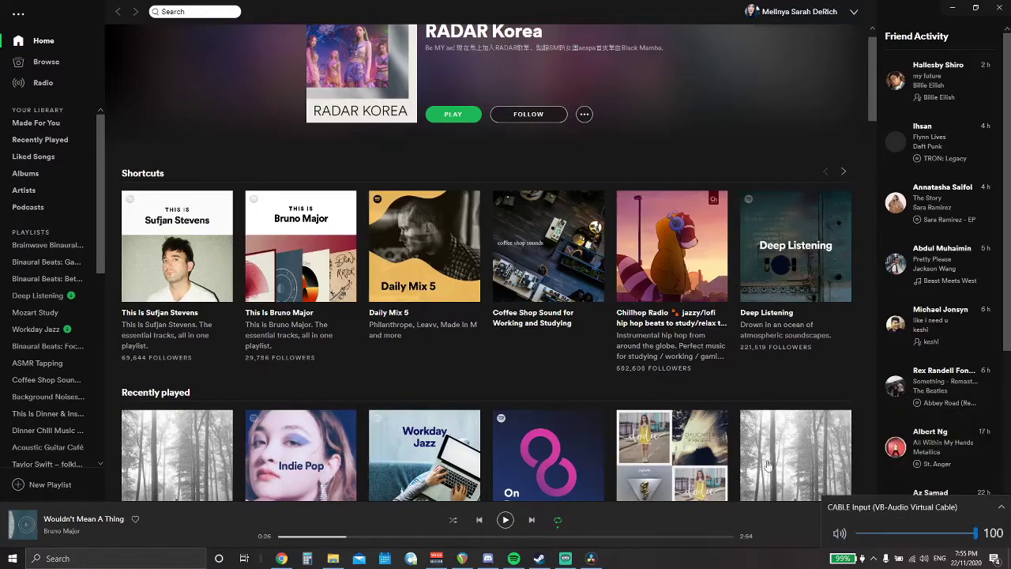
click(505, 521)
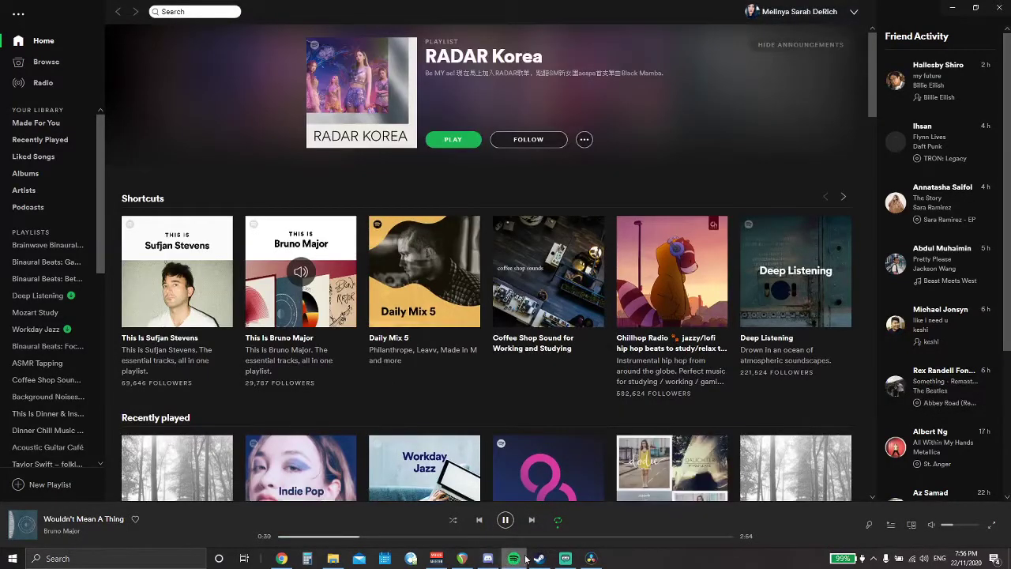
- Turn off A1 on VoiceMeeter's Audio for OTHERS strip, then bring Spotify back
click(523, 559)
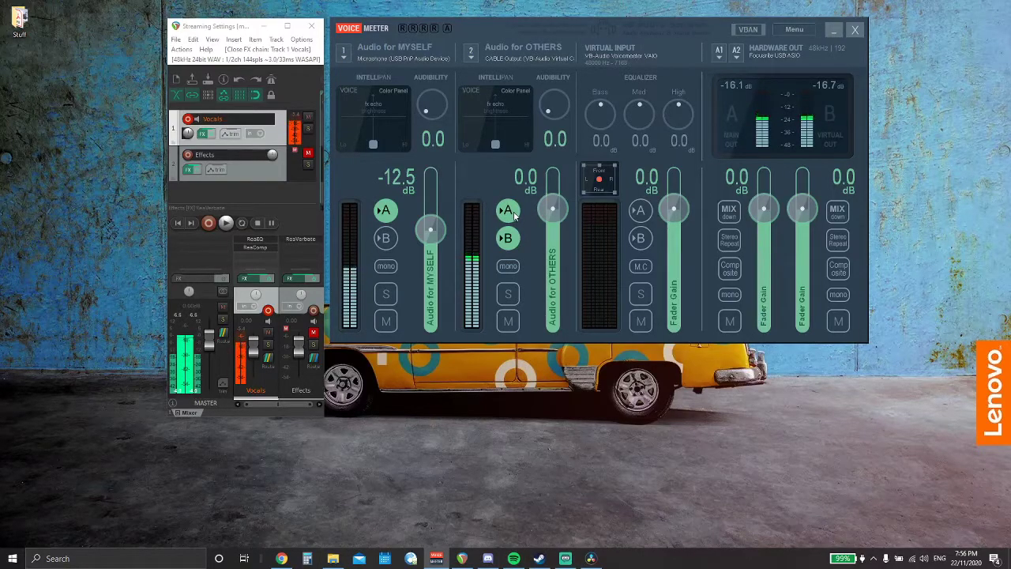
click(508, 211)
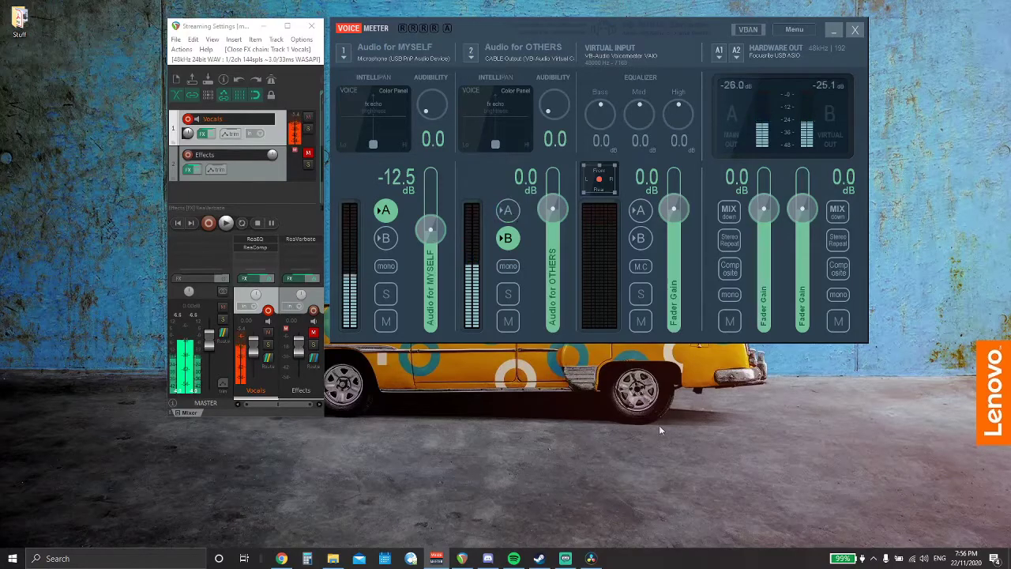
click(514, 560)
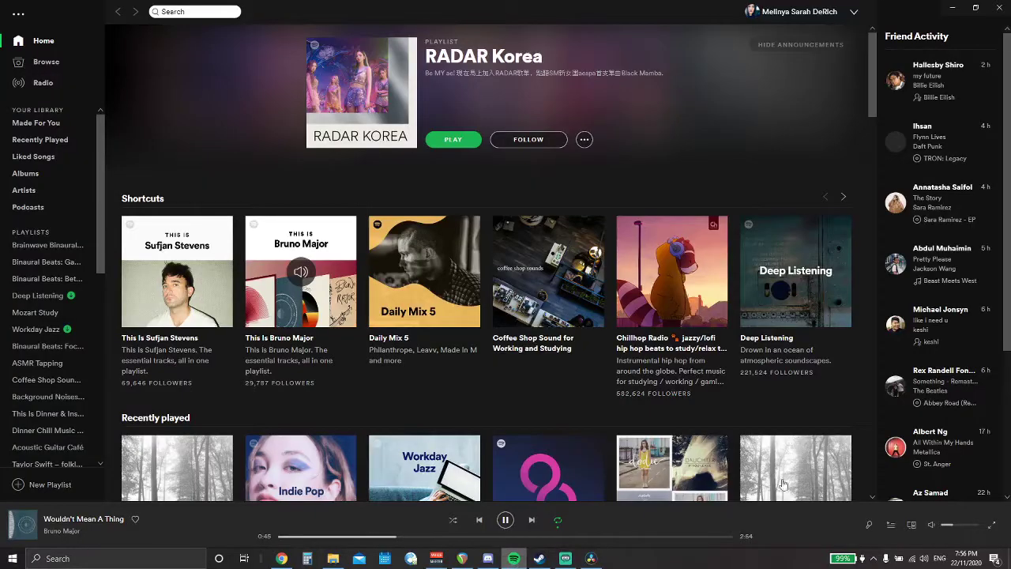
- Switch playback to Speakers (2- Focusrite Usb Audio), pause the track, and minimize Spotify
click(924, 557)
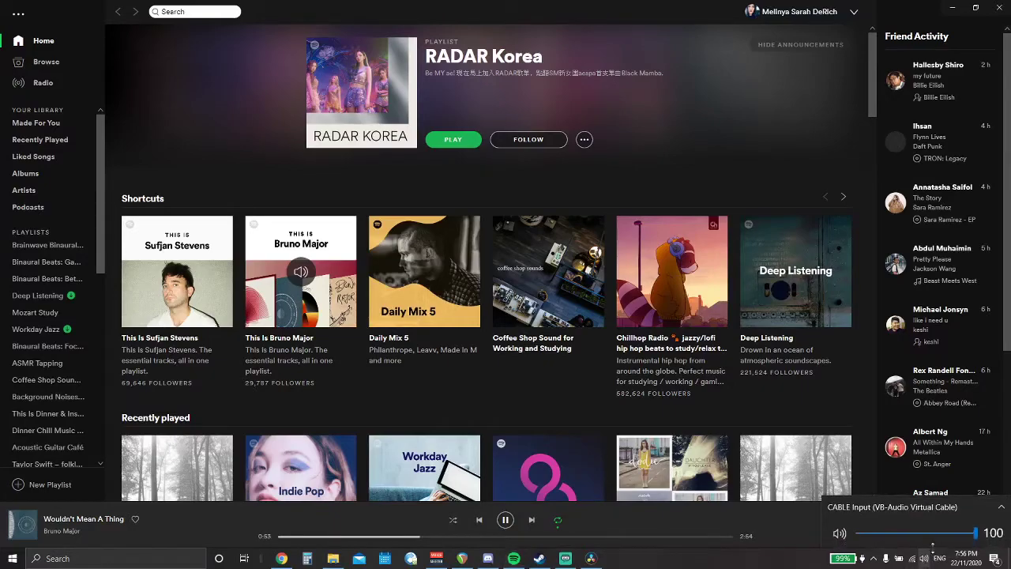
click(974, 512)
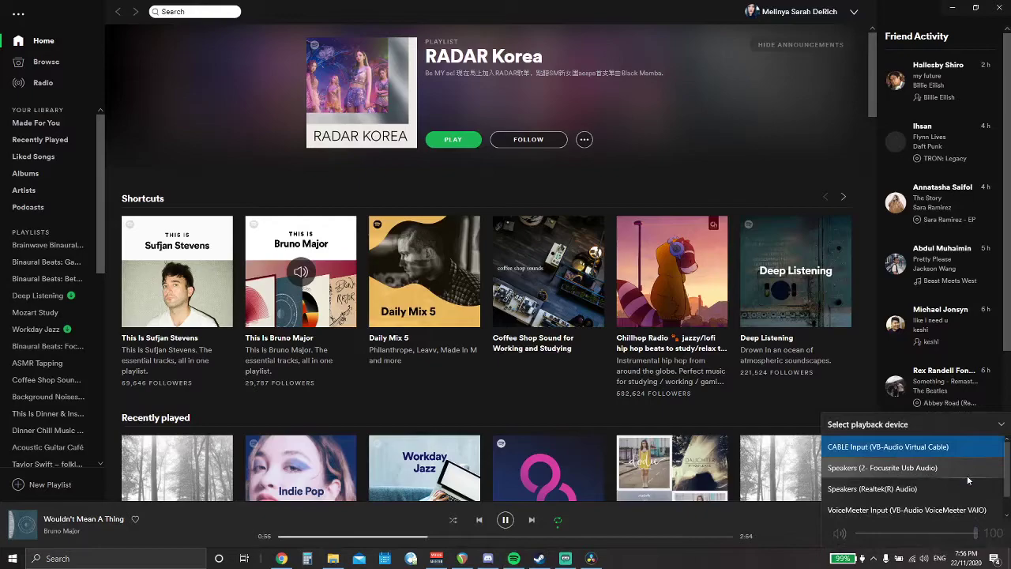
click(967, 475)
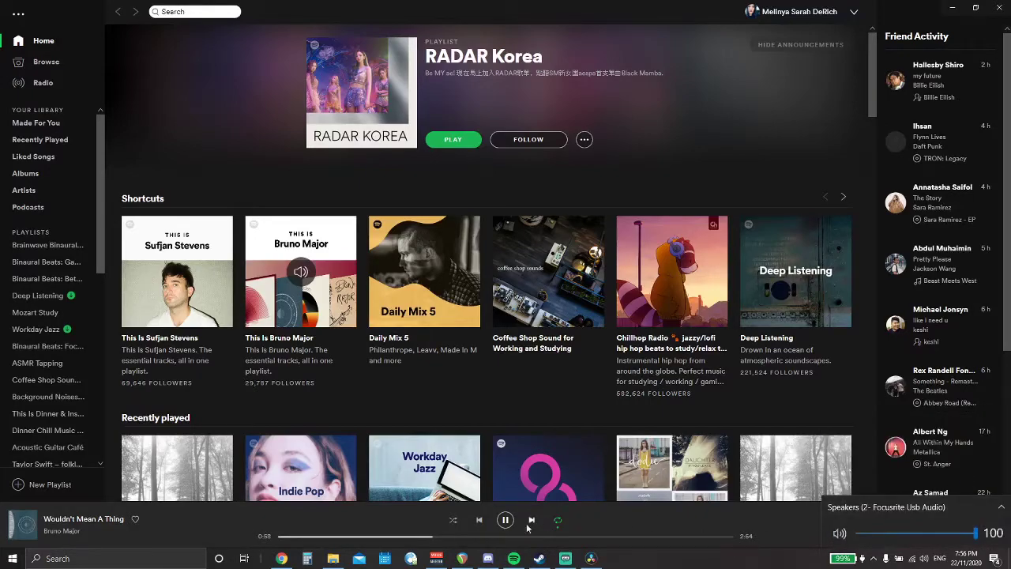
click(513, 558)
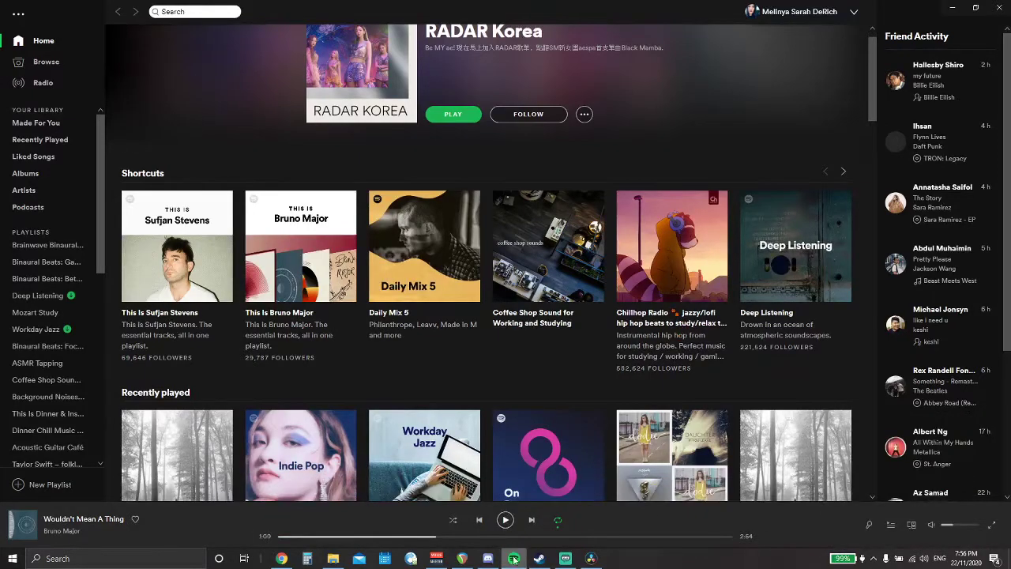
click(513, 558)
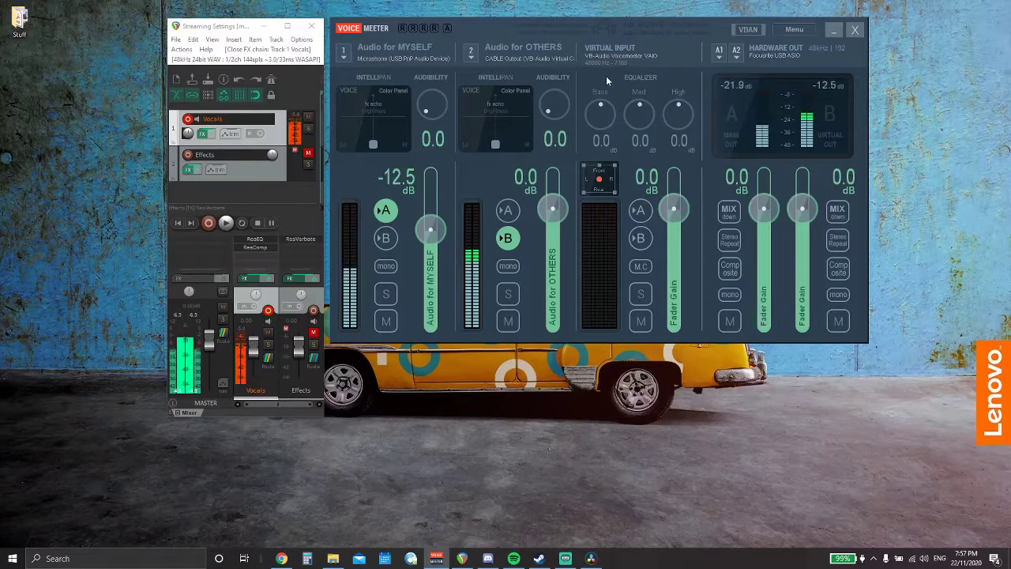
- Focus REAPER, then bring Streamlabs OBS forward showing its Voicemeeter Virtual Output mixer
click(262, 30)
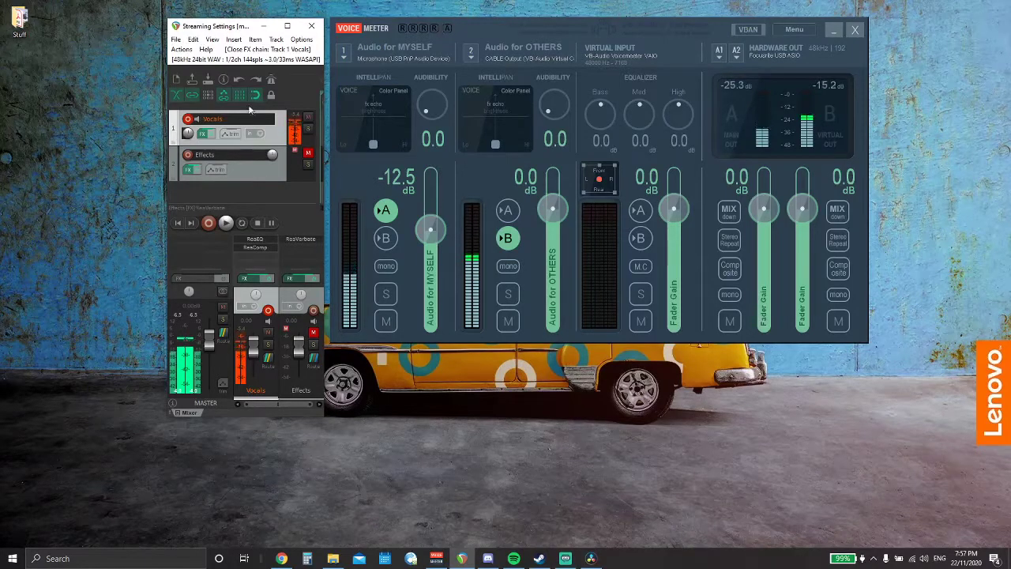
mouse_move(568, 560)
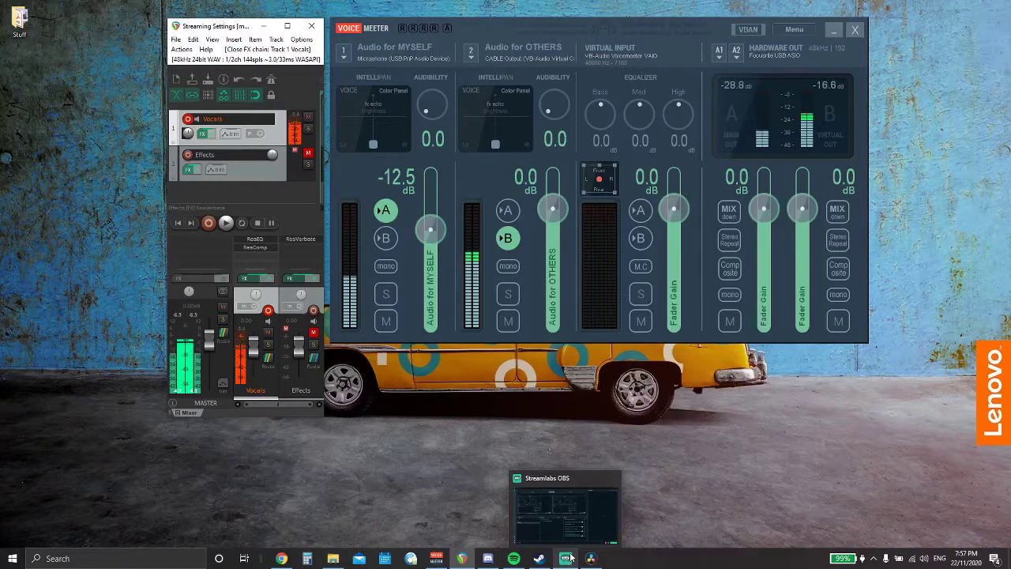
click(570, 555)
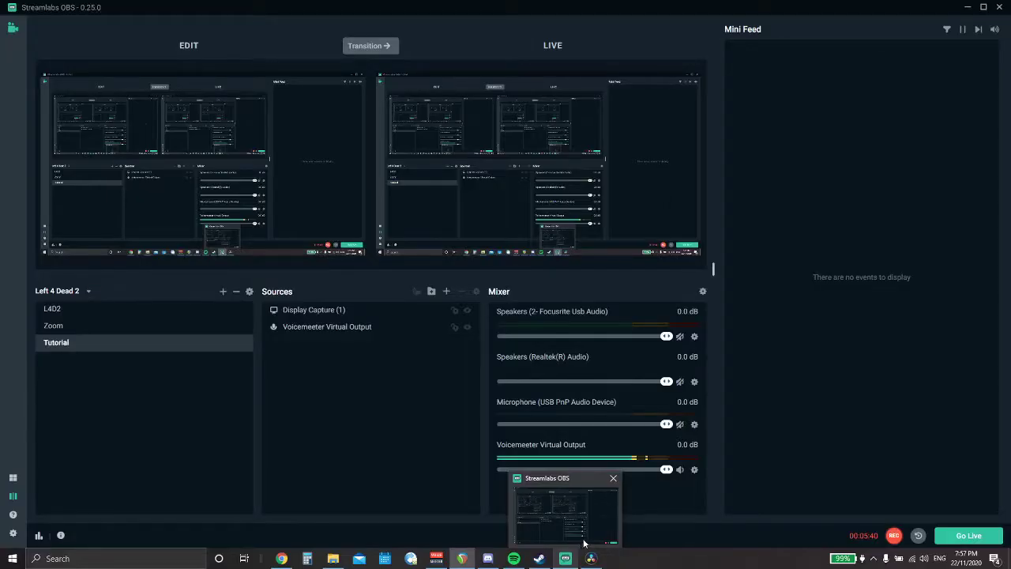